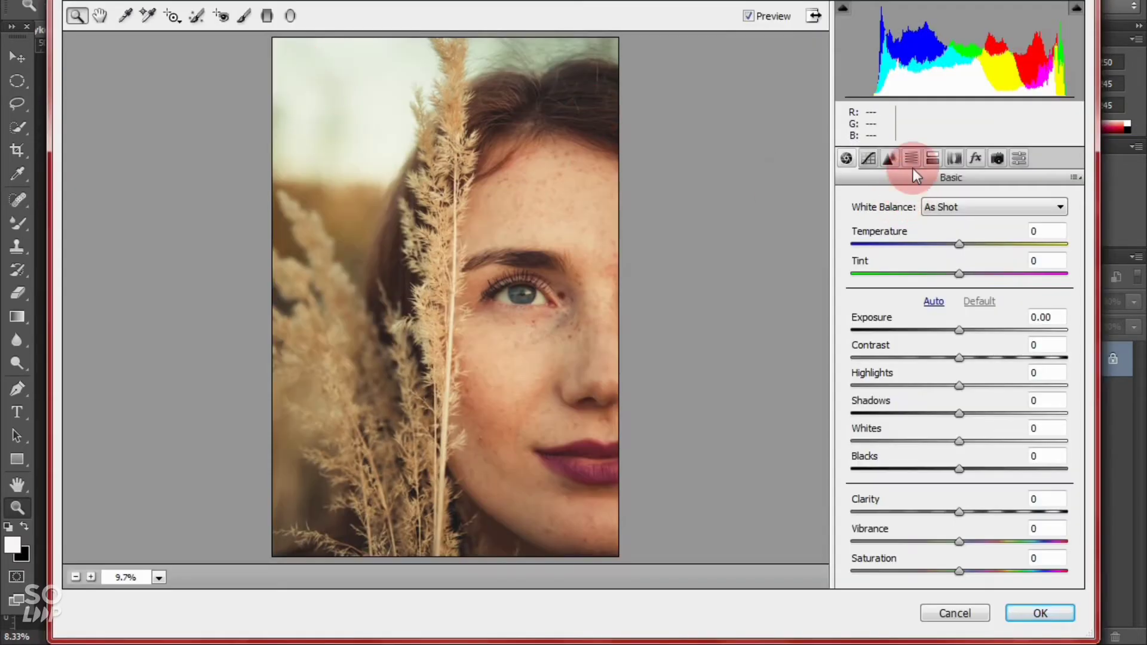
Reduce colour saturation in the Camera Raw filter: Oranges to -76, Yellows to -11, Aquas to -93, and lower the Greens strongly
click(912, 158)
drag(959, 315, 878, 313)
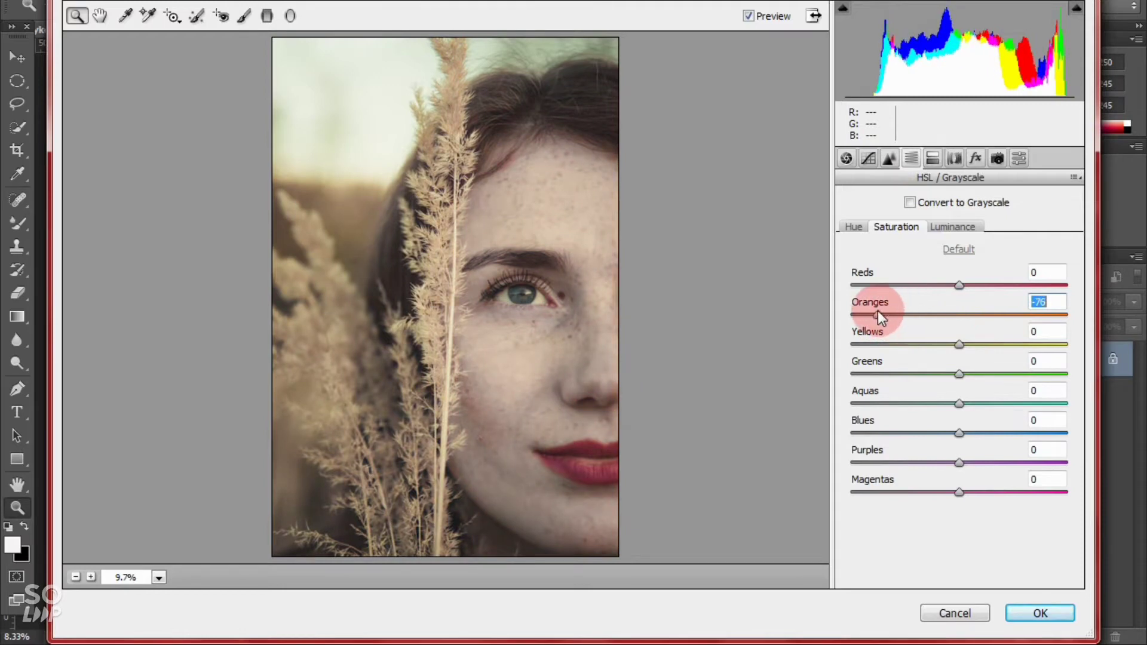
mouse_move(959, 345)
mouse_down()
mouse_move(956, 335)
mouse_move(848, 346)
mouse_move(1010, 336)
mouse_move(950, 344)
mouse_up()
drag(959, 403, 862, 403)
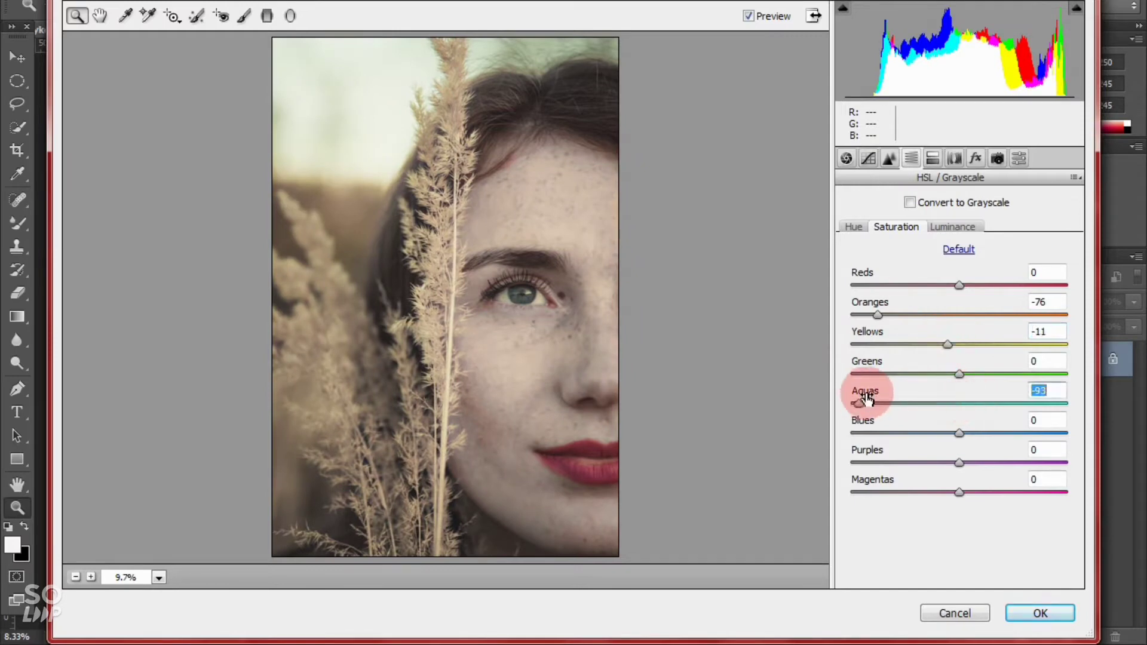
drag(959, 373, 861, 386)
Lower the shadows and blacks slightly, fine-tune clarity and vibrance, and apply the Camera Raw filter
click(845, 158)
drag(958, 413, 938, 469)
drag(959, 512, 963, 540)
click(1026, 616)
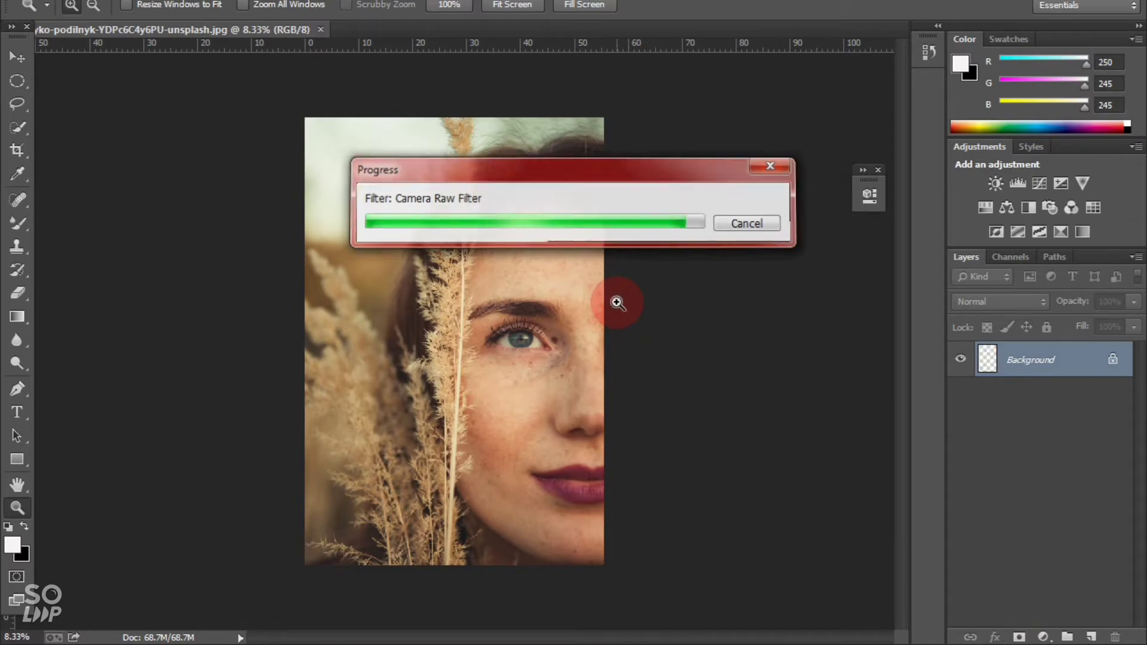
Smooth the freckled skin on the forehead and around the nose using the Mixer Brush at 332 px
click(617, 303)
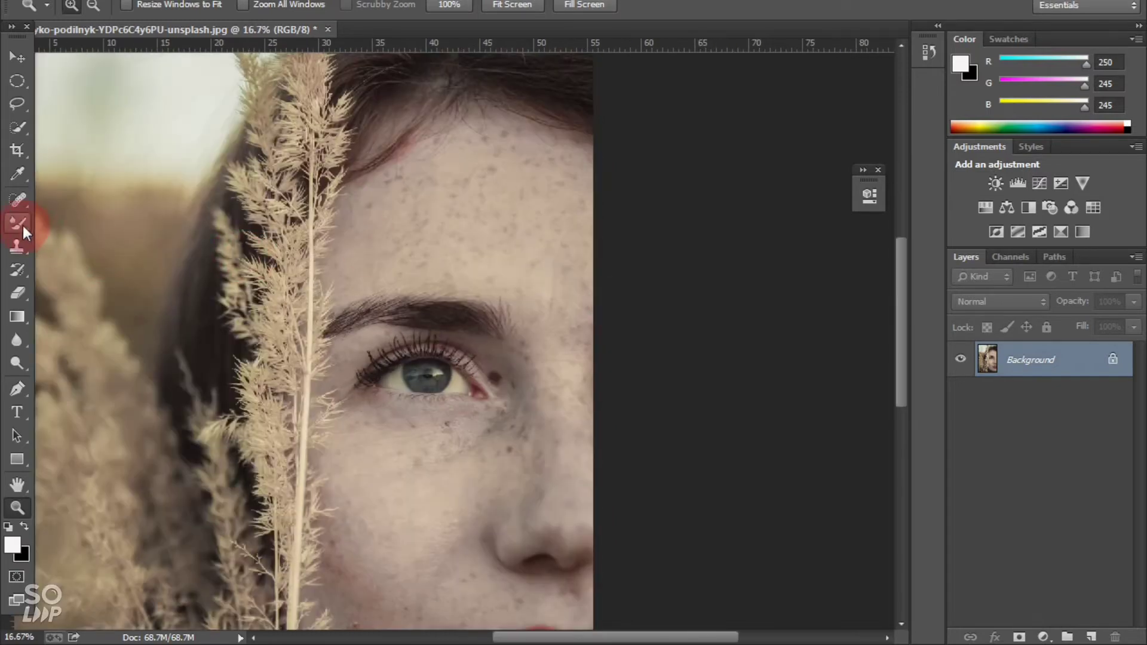
drag(22, 225, 84, 271)
right_click(436, 164)
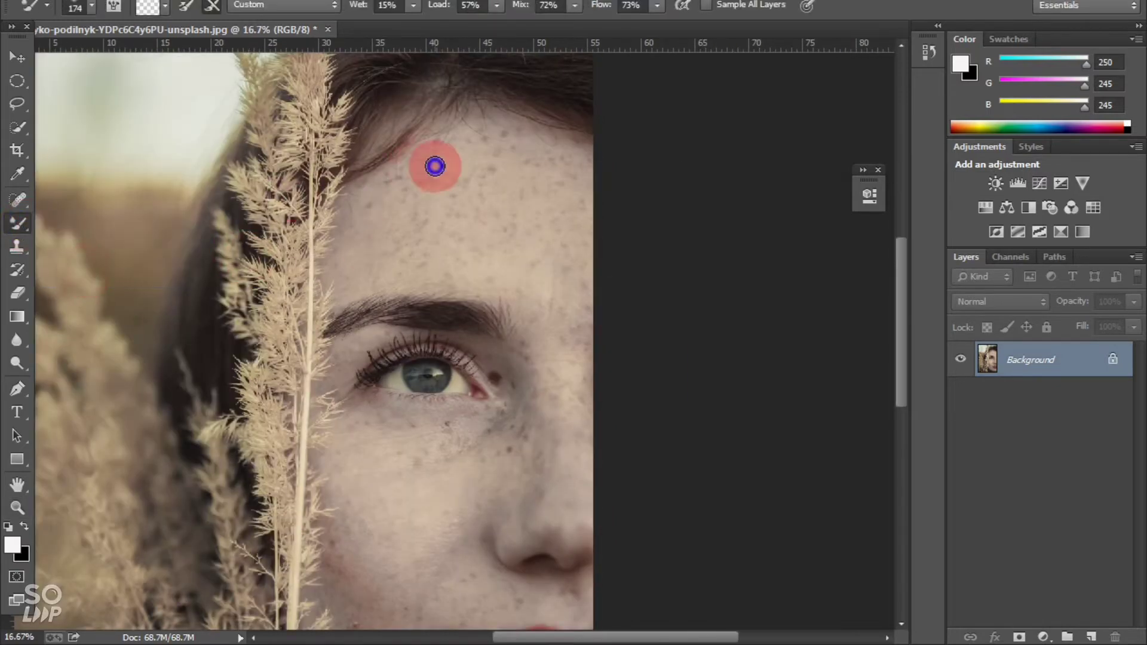
click(590, 190)
click(614, 210)
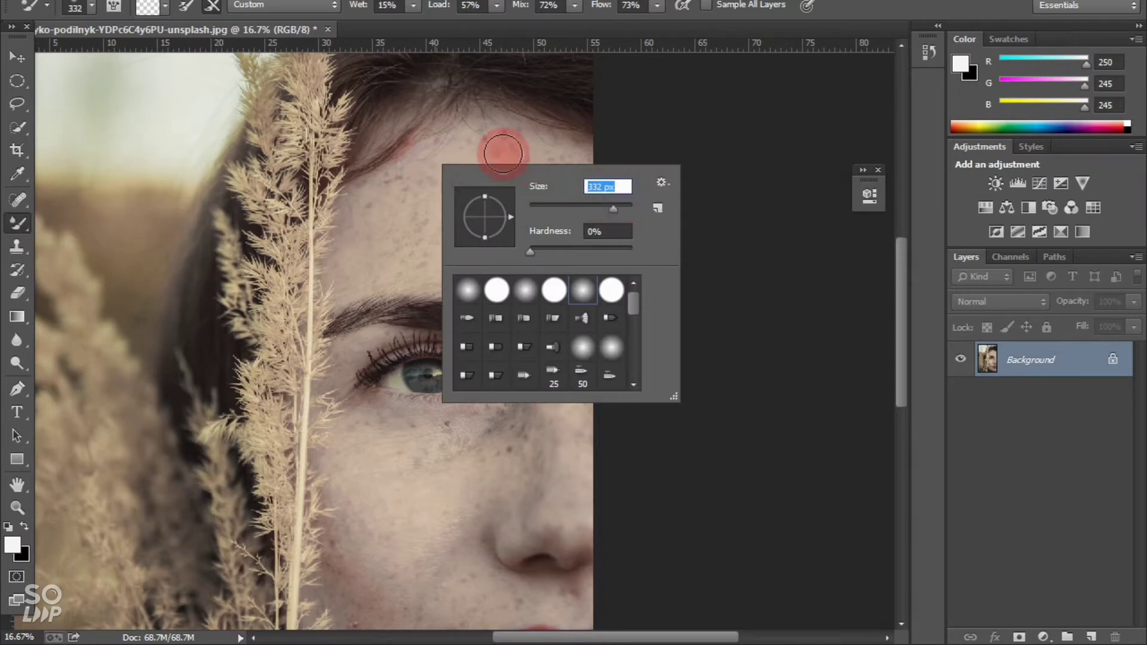
key(Return)
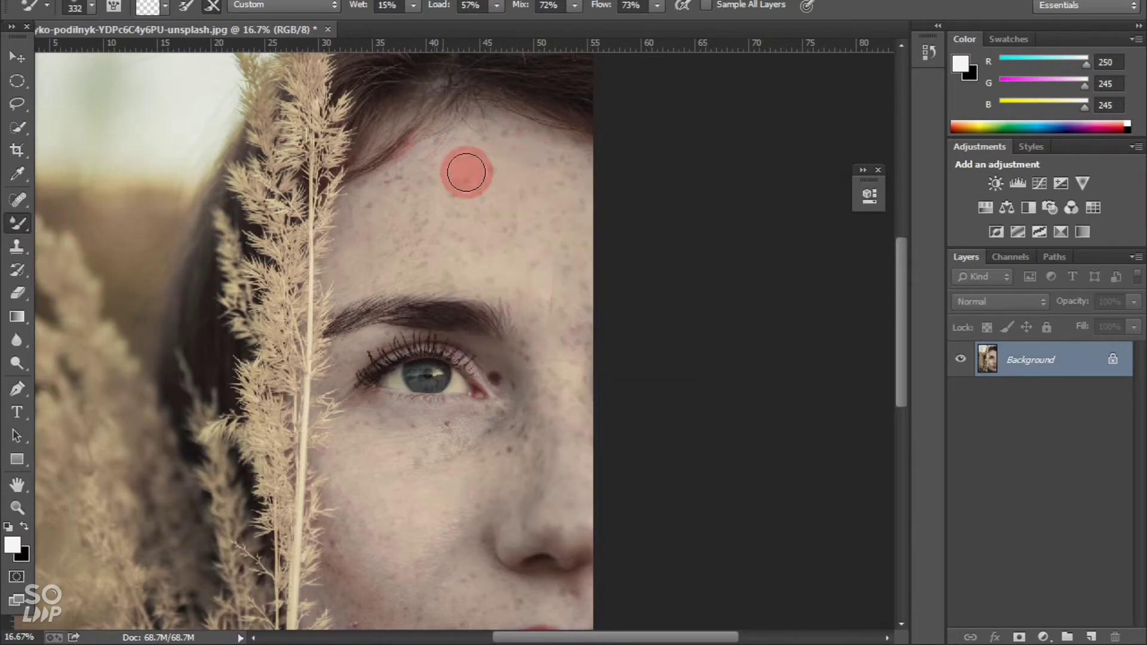
mouse_move(489, 173)
mouse_down()
mouse_move(487, 133)
mouse_move(574, 150)
mouse_move(479, 136)
mouse_move(551, 152)
mouse_move(499, 156)
mouse_move(608, 207)
mouse_move(543, 199)
mouse_move(572, 190)
mouse_move(570, 164)
mouse_move(590, 281)
mouse_move(566, 213)
mouse_move(570, 295)
mouse_move(558, 263)
mouse_move(547, 268)
mouse_move(564, 309)
mouse_move(468, 225)
mouse_move(547, 272)
mouse_move(452, 219)
mouse_move(490, 207)
mouse_move(463, 199)
mouse_move(498, 260)
mouse_move(441, 243)
mouse_move(377, 257)
mouse_move(446, 257)
mouse_move(354, 276)
mouse_move(432, 273)
mouse_move(384, 254)
mouse_move(419, 184)
mouse_move(375, 207)
mouse_move(420, 170)
mouse_move(372, 213)
mouse_move(425, 170)
mouse_move(369, 227)
mouse_move(447, 150)
mouse_move(379, 196)
mouse_move(370, 256)
mouse_move(344, 284)
mouse_move(433, 258)
mouse_move(522, 282)
mouse_move(479, 230)
mouse_move(557, 220)
mouse_move(527, 189)
mouse_move(602, 174)
mouse_move(549, 150)
mouse_move(597, 162)
mouse_move(491, 136)
mouse_move(451, 148)
mouse_move(387, 199)
mouse_move(401, 215)
mouse_move(586, 254)
mouse_move(515, 229)
mouse_move(619, 246)
mouse_move(608, 297)
mouse_move(550, 312)
mouse_move(556, 348)
mouse_move(537, 303)
mouse_move(557, 357)
mouse_move(518, 296)
mouse_move(545, 356)
mouse_move(520, 295)
mouse_move(530, 294)
mouse_move(507, 282)
mouse_move(566, 294)
mouse_move(568, 397)
mouse_move(550, 355)
mouse_move(579, 369)
mouse_move(581, 522)
mouse_move(529, 340)
mouse_move(539, 407)
mouse_move(497, 366)
mouse_move(514, 473)
mouse_move(531, 497)
mouse_move(530, 479)
mouse_move(465, 491)
mouse_up()
Smooth the skin under the eye, on the cheek, chin and forehead using the Mixer Brush at 454 px
click(16, 507)
click(346, 370)
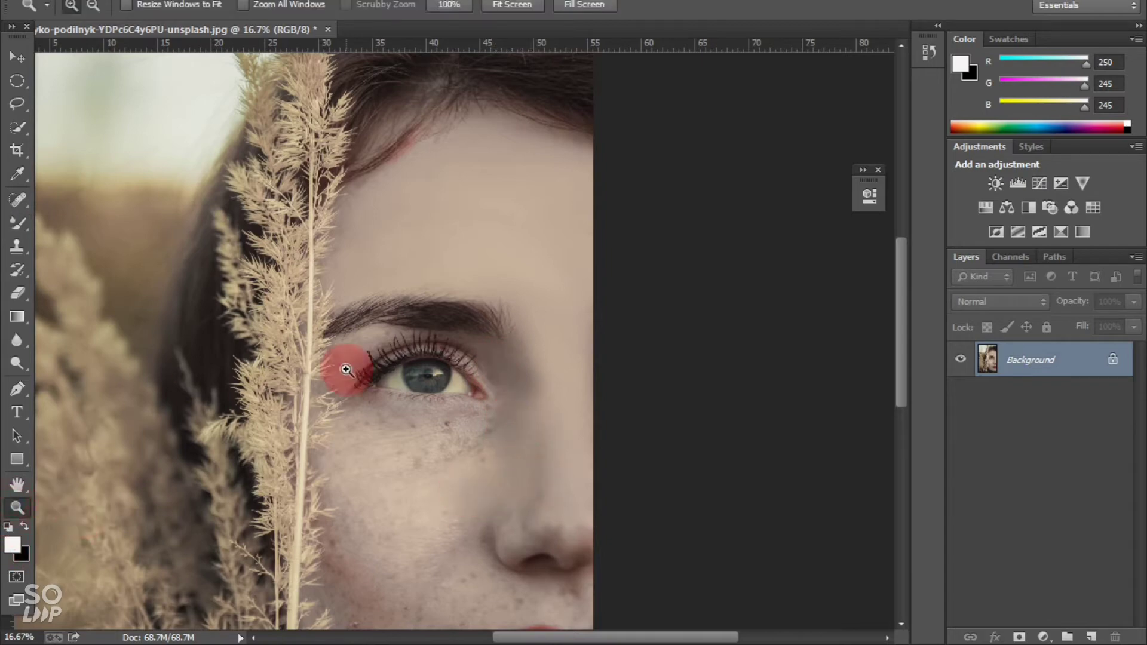
right_click(346, 369)
click(402, 486)
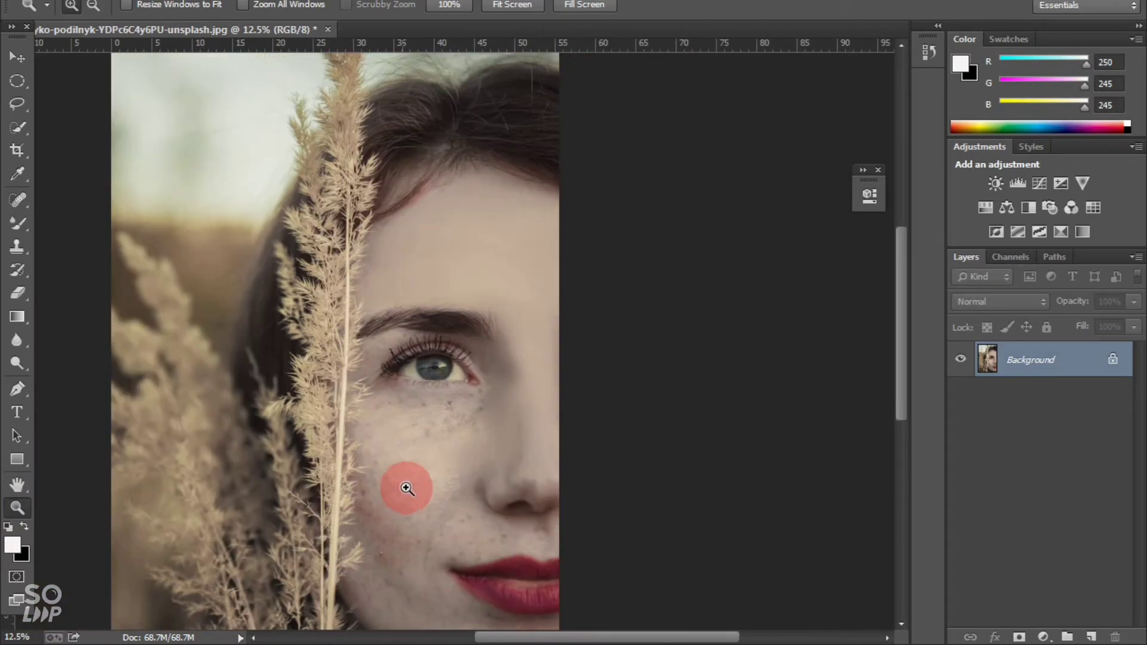
right_click(472, 455)
click(518, 574)
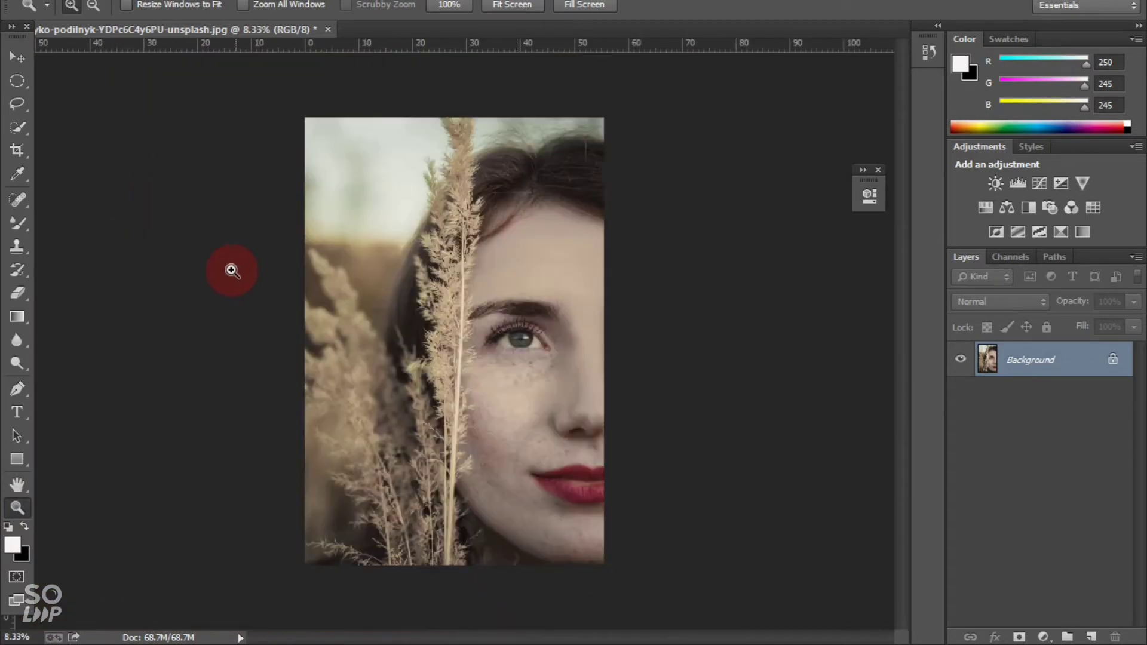
click(23, 221)
right_click(533, 395)
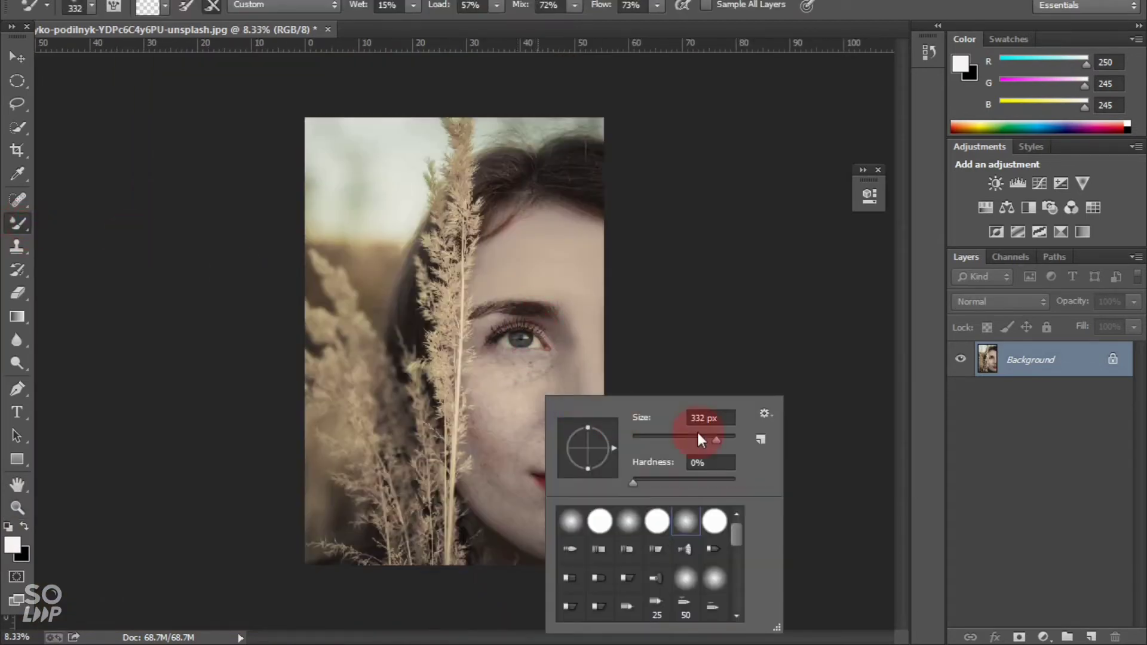
drag(696, 435, 725, 436)
click(525, 387)
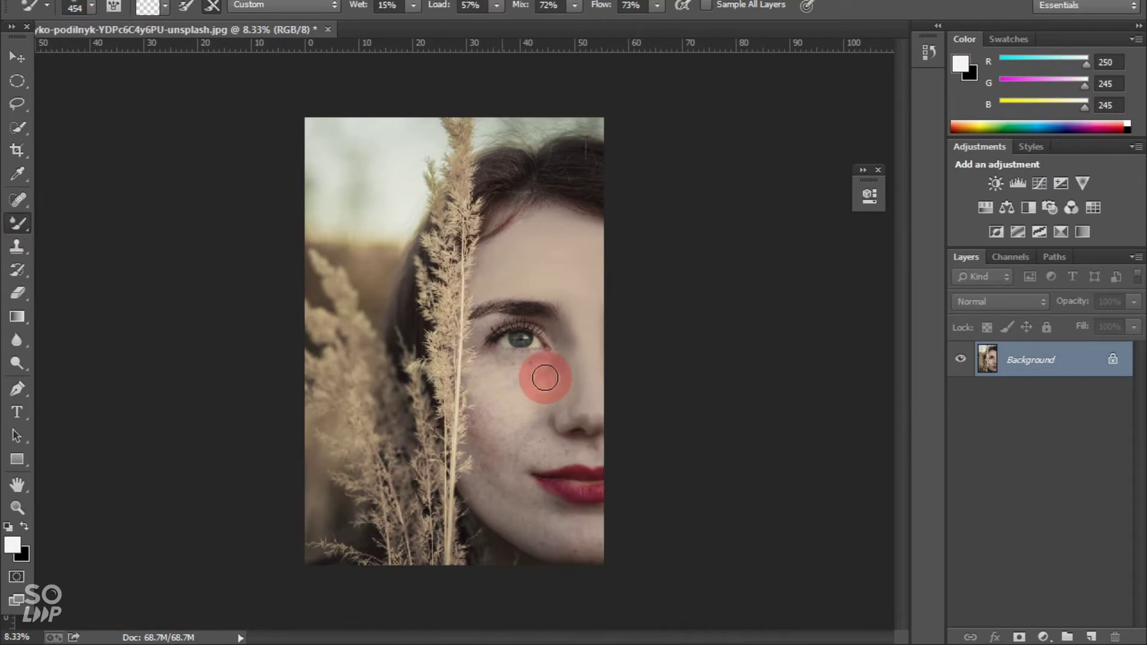
mouse_move(539, 375)
mouse_down()
mouse_move(505, 366)
mouse_move(551, 370)
mouse_move(494, 367)
mouse_move(513, 377)
mouse_move(491, 360)
mouse_move(506, 442)
mouse_move(485, 398)
mouse_move(500, 451)
mouse_move(498, 415)
mouse_move(516, 440)
mouse_move(554, 362)
mouse_move(520, 410)
mouse_move(543, 399)
mouse_move(530, 460)
mouse_move(526, 422)
mouse_move(574, 460)
mouse_move(492, 452)
mouse_move(473, 385)
mouse_move(513, 517)
mouse_move(497, 477)
mouse_move(536, 508)
mouse_move(511, 469)
mouse_move(533, 511)
mouse_move(479, 477)
mouse_move(490, 497)
mouse_move(503, 502)
mouse_move(483, 484)
mouse_move(558, 536)
mouse_move(510, 455)
mouse_move(544, 528)
mouse_move(578, 537)
mouse_move(537, 514)
mouse_move(632, 535)
mouse_move(567, 538)
mouse_move(596, 552)
mouse_move(539, 531)
mouse_move(581, 547)
mouse_move(602, 545)
mouse_move(576, 522)
mouse_move(603, 527)
mouse_move(574, 524)
mouse_move(504, 476)
mouse_move(491, 482)
mouse_move(481, 374)
mouse_move(514, 468)
mouse_move(507, 391)
mouse_move(525, 395)
mouse_move(478, 361)
mouse_move(539, 440)
mouse_move(589, 456)
mouse_move(594, 420)
mouse_move(569, 369)
mouse_move(592, 411)
mouse_move(574, 340)
mouse_move(519, 312)
mouse_move(474, 320)
mouse_move(478, 347)
mouse_move(543, 362)
mouse_move(522, 249)
mouse_up()
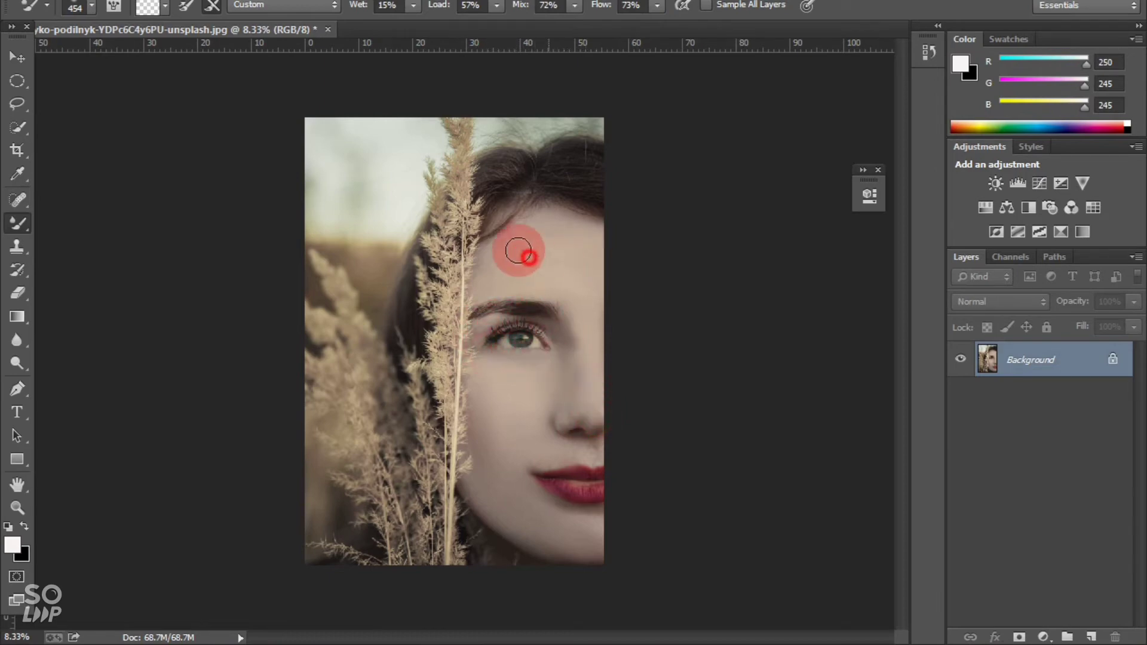
Start another Camera Raw filter on the photo and set the Oranges saturation to -39
click(284, 5)
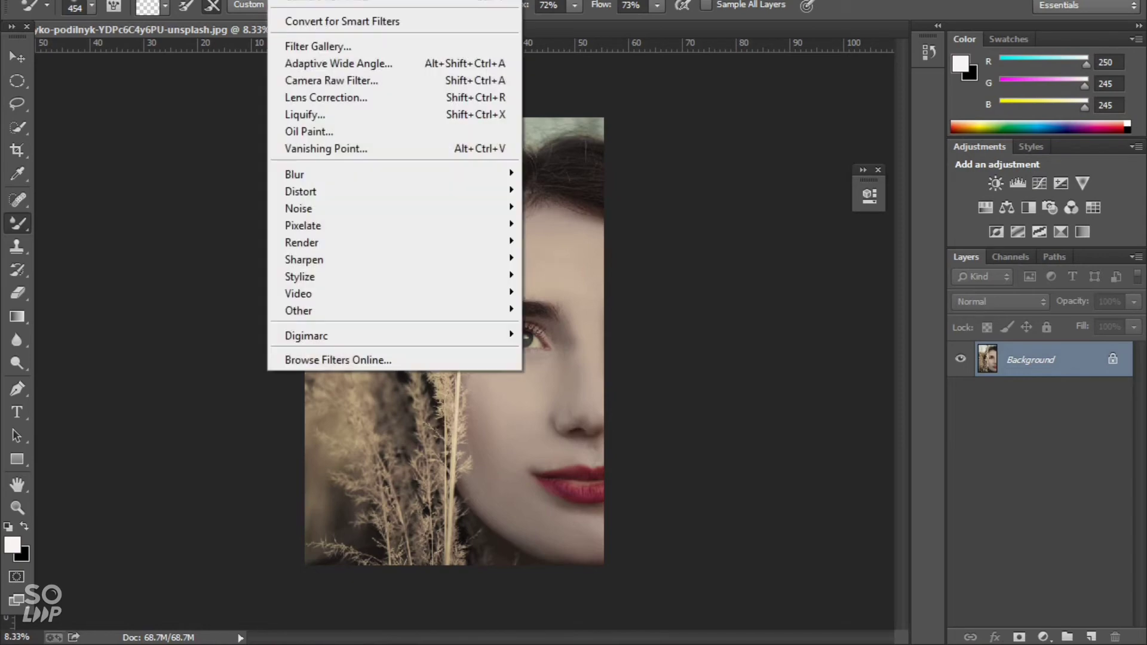
click(303, 81)
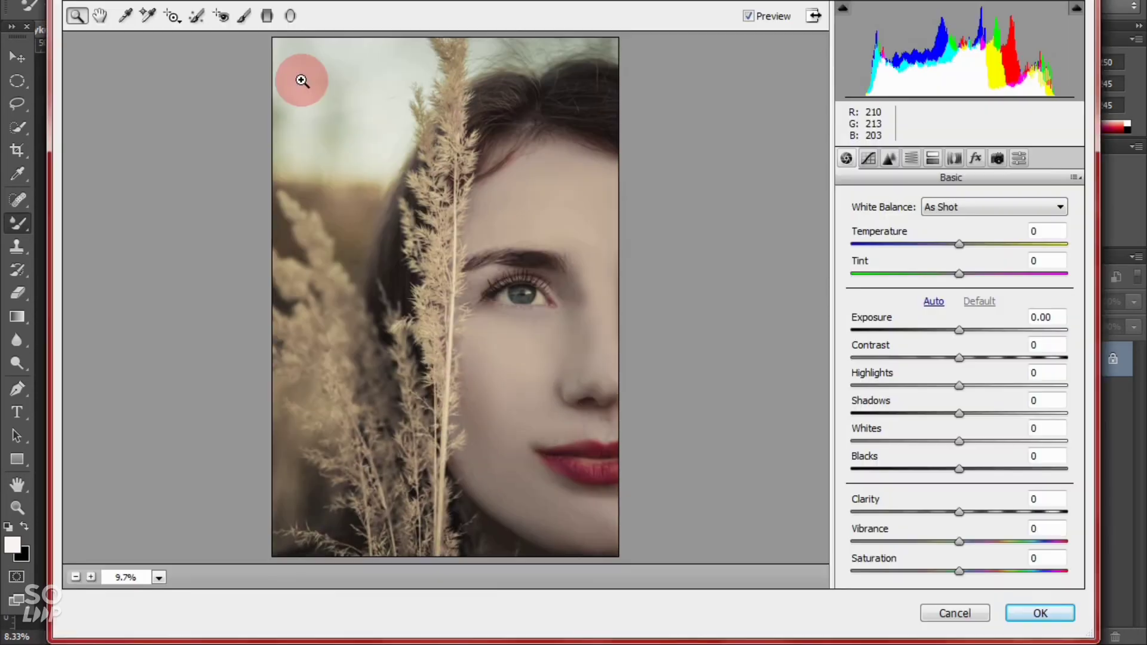
click(910, 158)
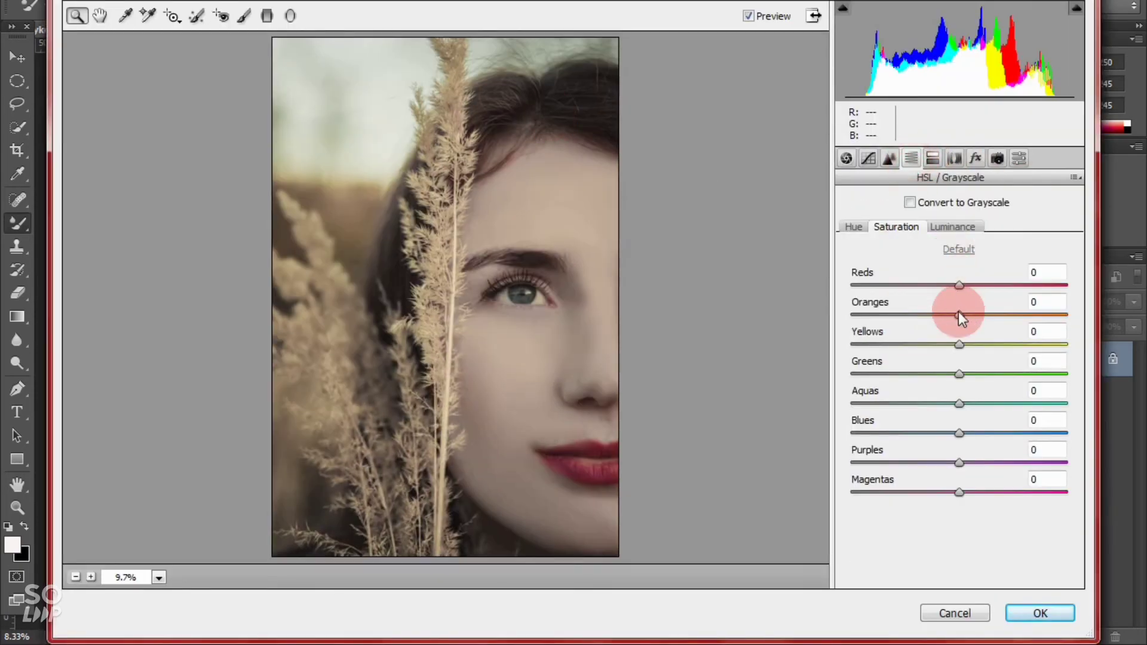
drag(958, 314, 918, 315)
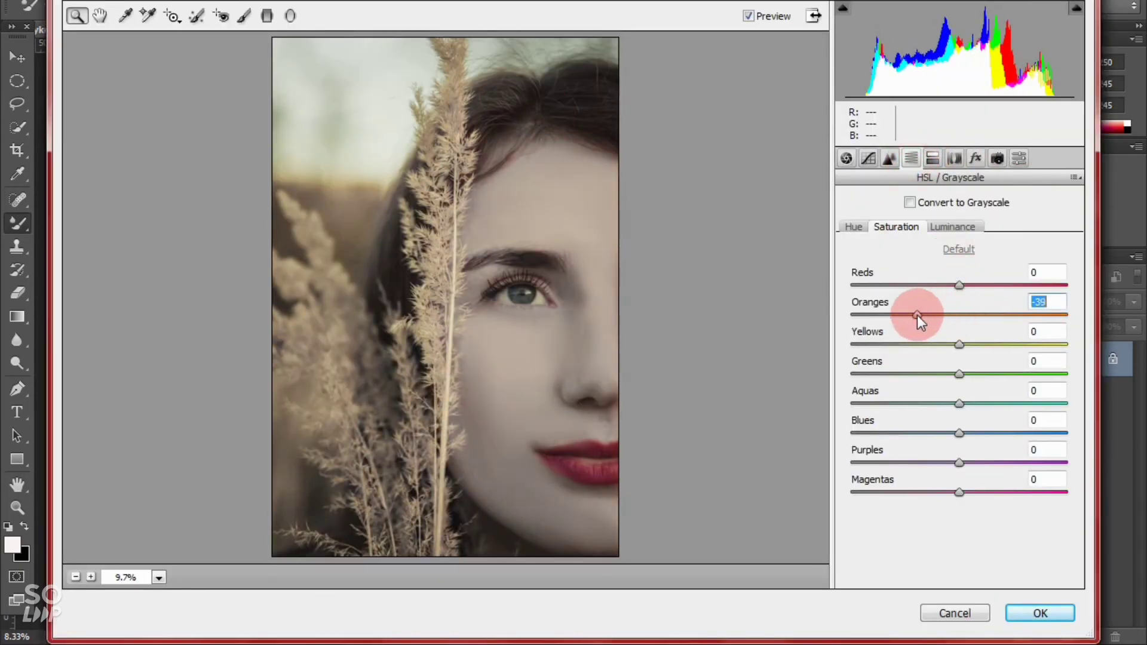
Set the basic adjustments to Exposure +0.25, Clarity -3 and Vibrance +4
click(846, 158)
click(974, 361)
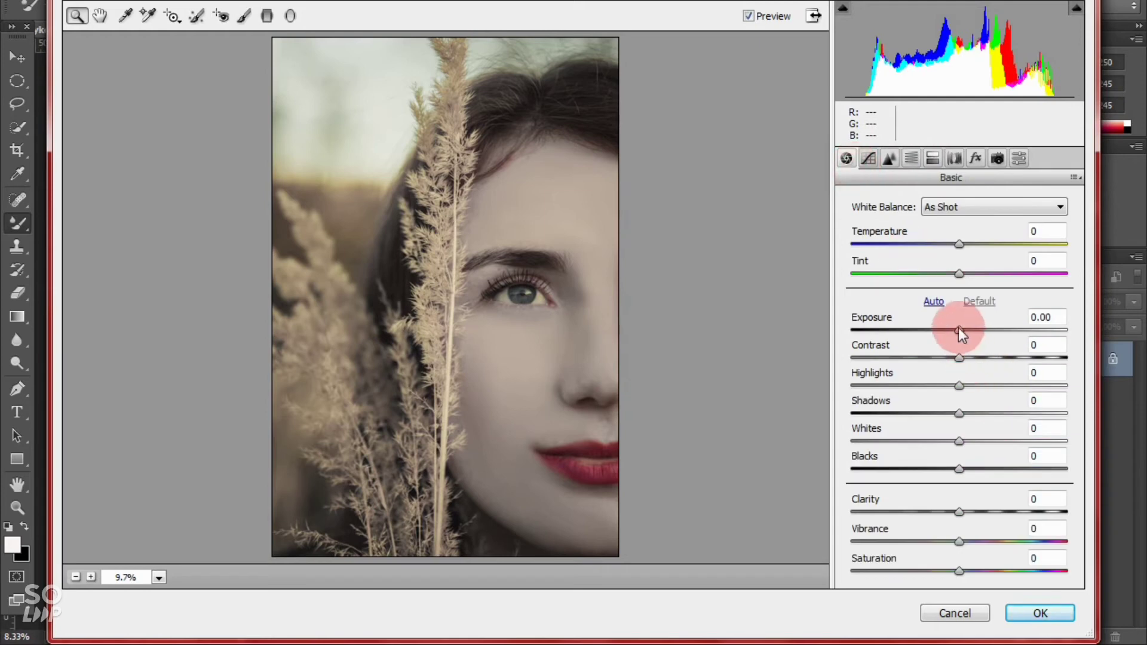
drag(960, 331, 964, 330)
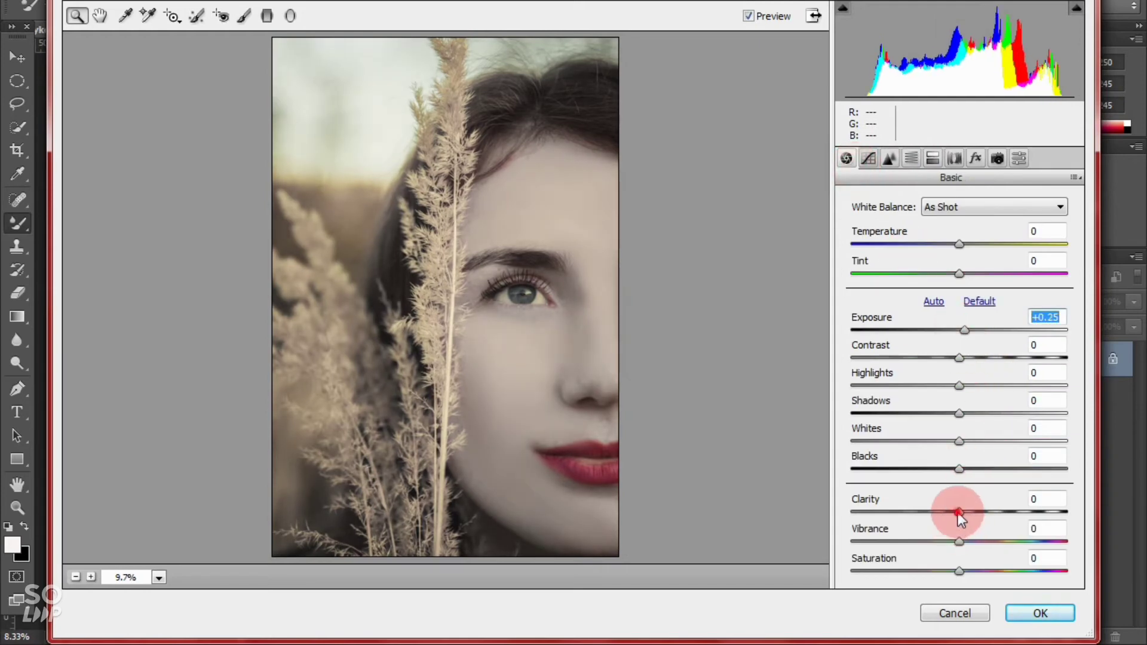
Set the Blue Primary hue to -49 in the camera calibration settings
click(955, 158)
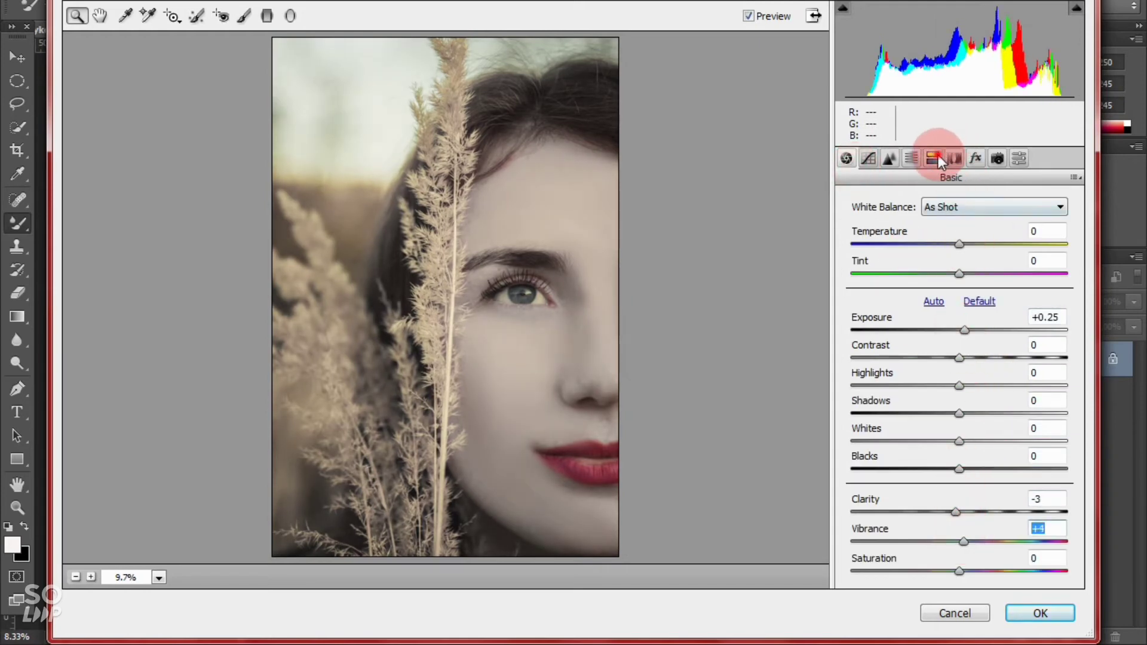
click(934, 158)
click(955, 159)
click(975, 158)
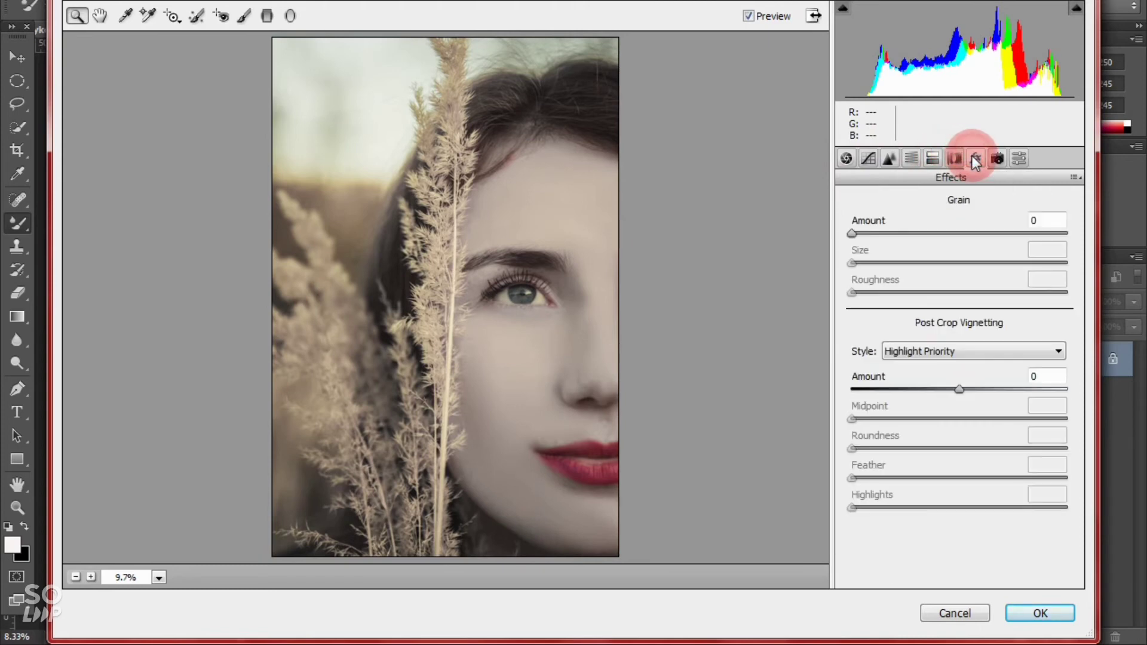
click(996, 158)
click(983, 467)
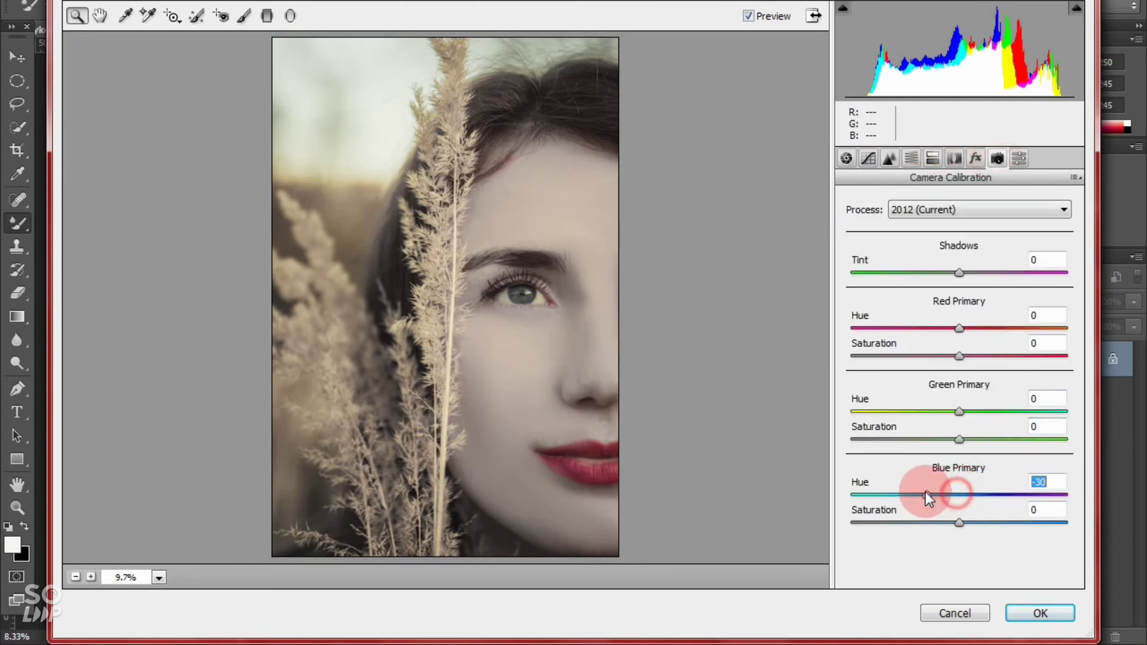
drag(926, 492, 908, 489)
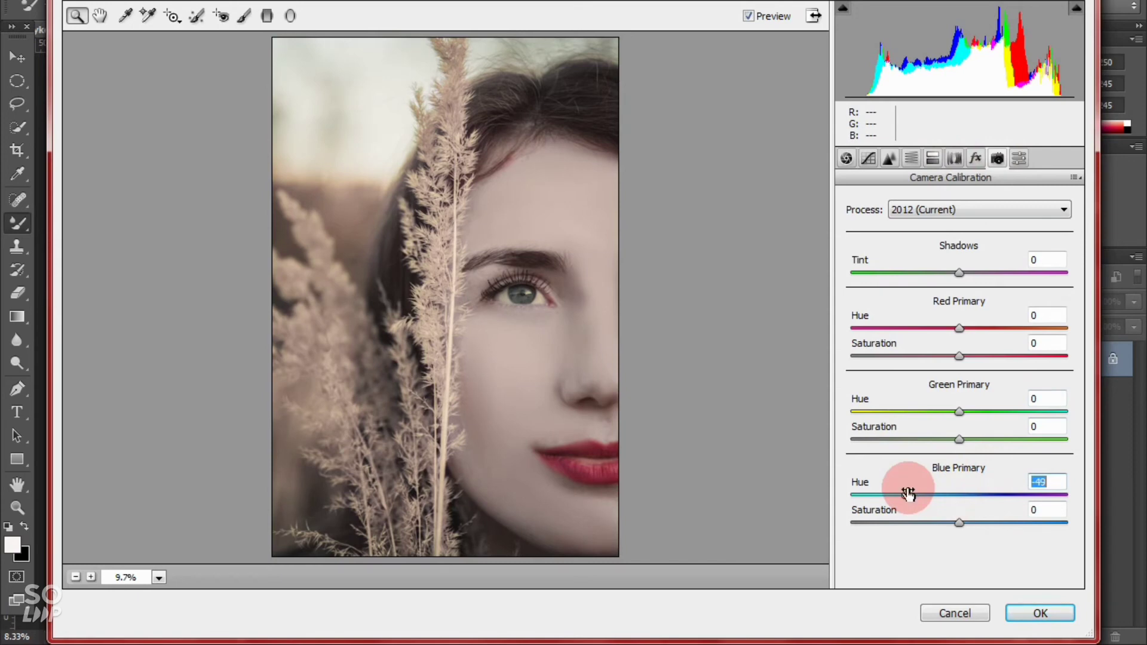
Raise the Oranges luminance to +13 to brighten the skin
click(911, 158)
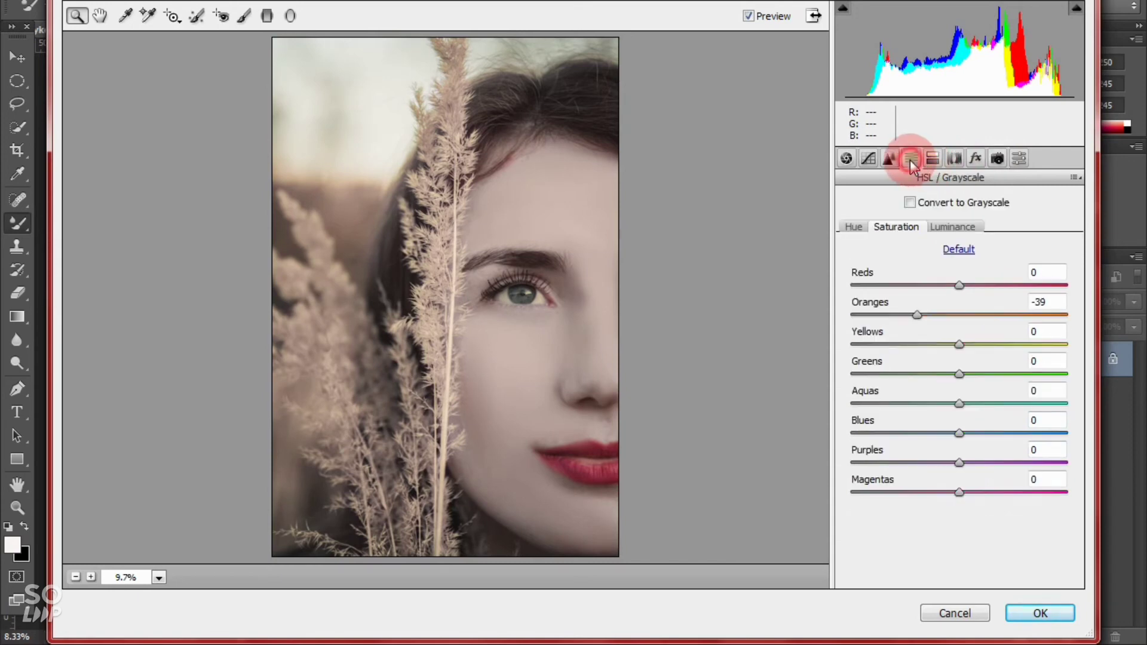
click(951, 227)
drag(970, 314, 972, 314)
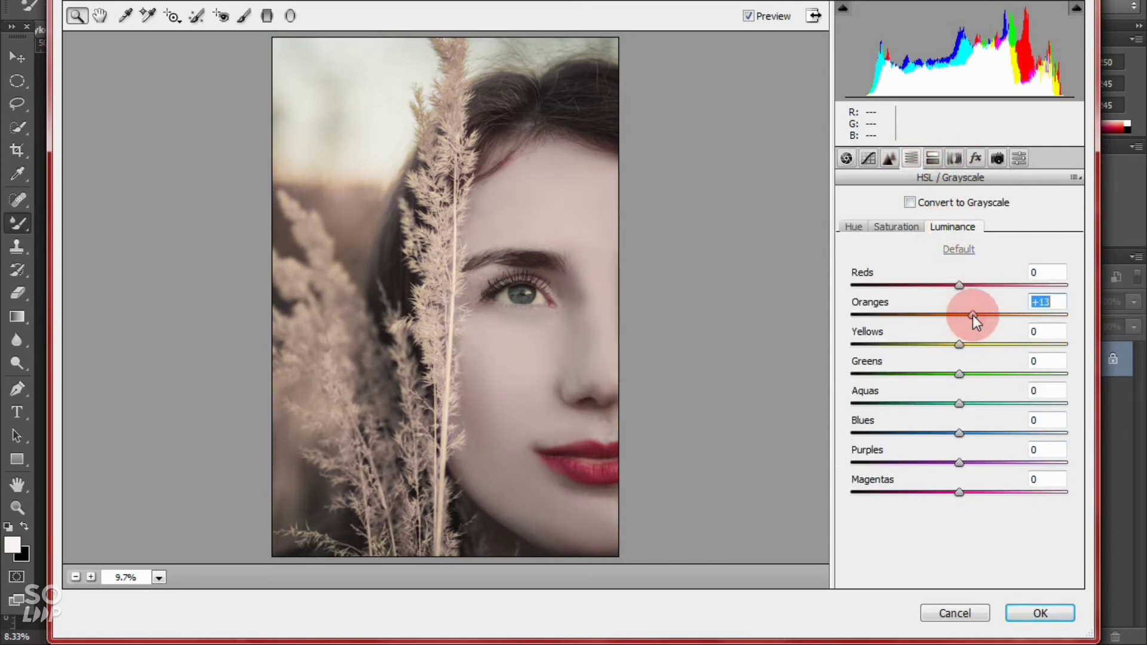
Shift the Reds hue to +3 and the Oranges hue to -5, and apply the Camera Raw filter
click(854, 226)
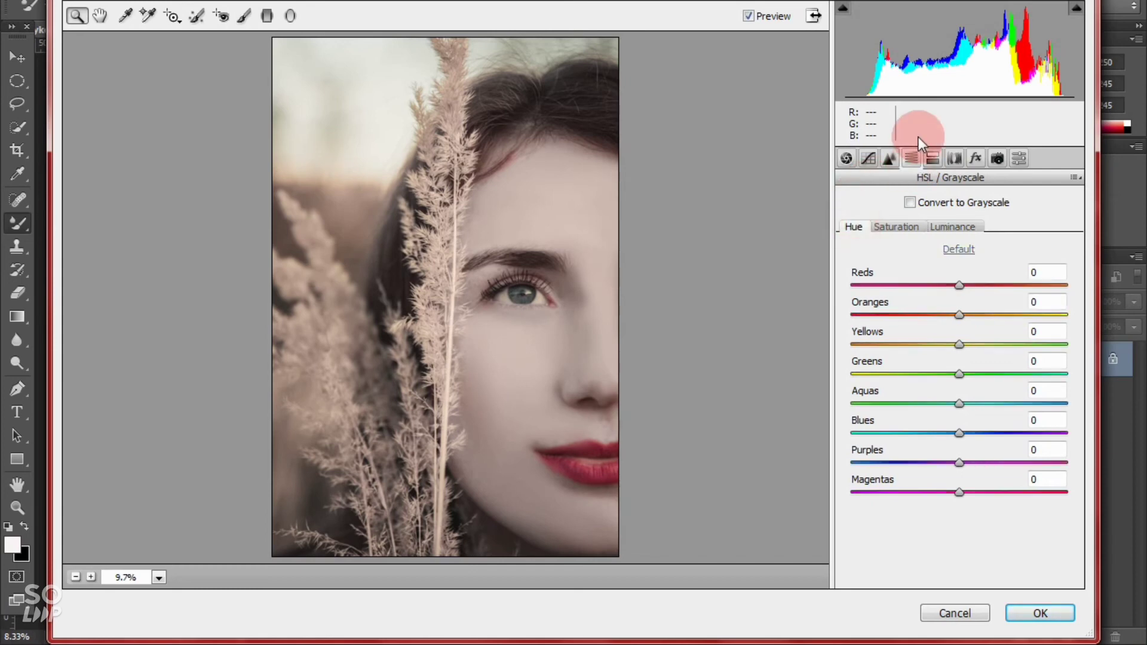
click(890, 158)
click(869, 159)
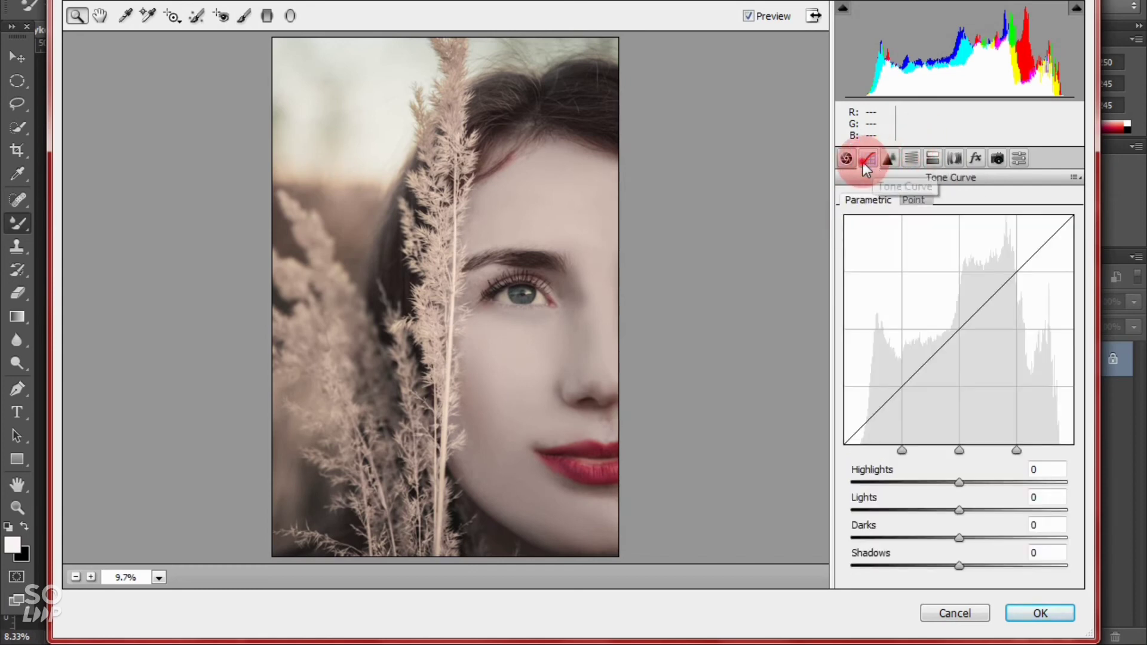
click(889, 158)
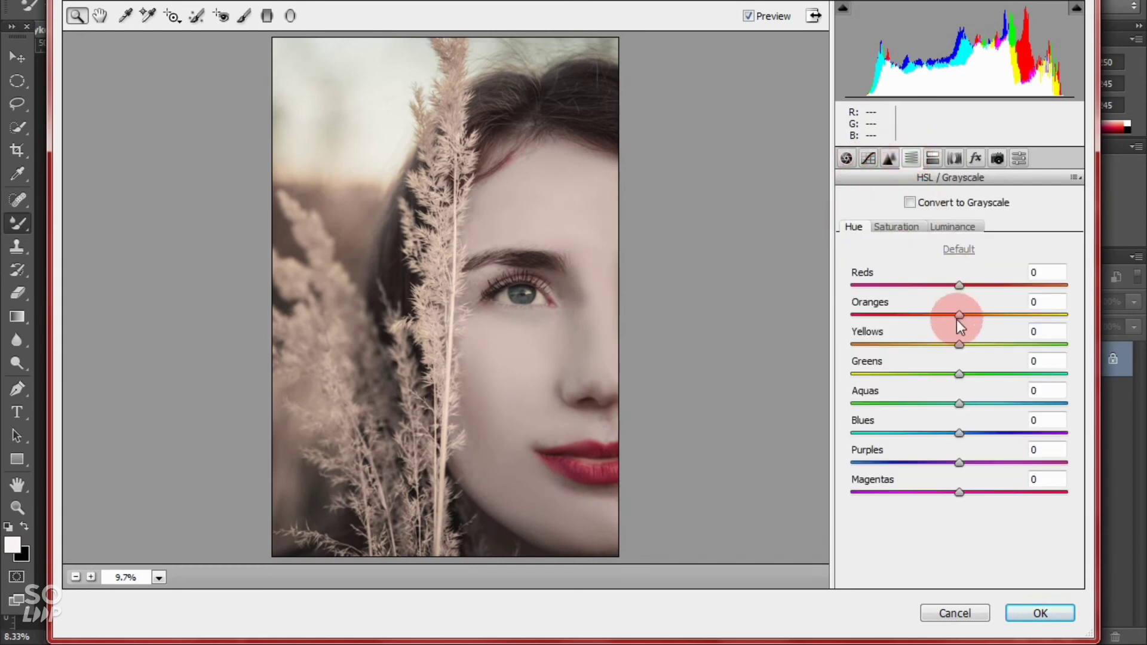
drag(961, 289, 1118, 296)
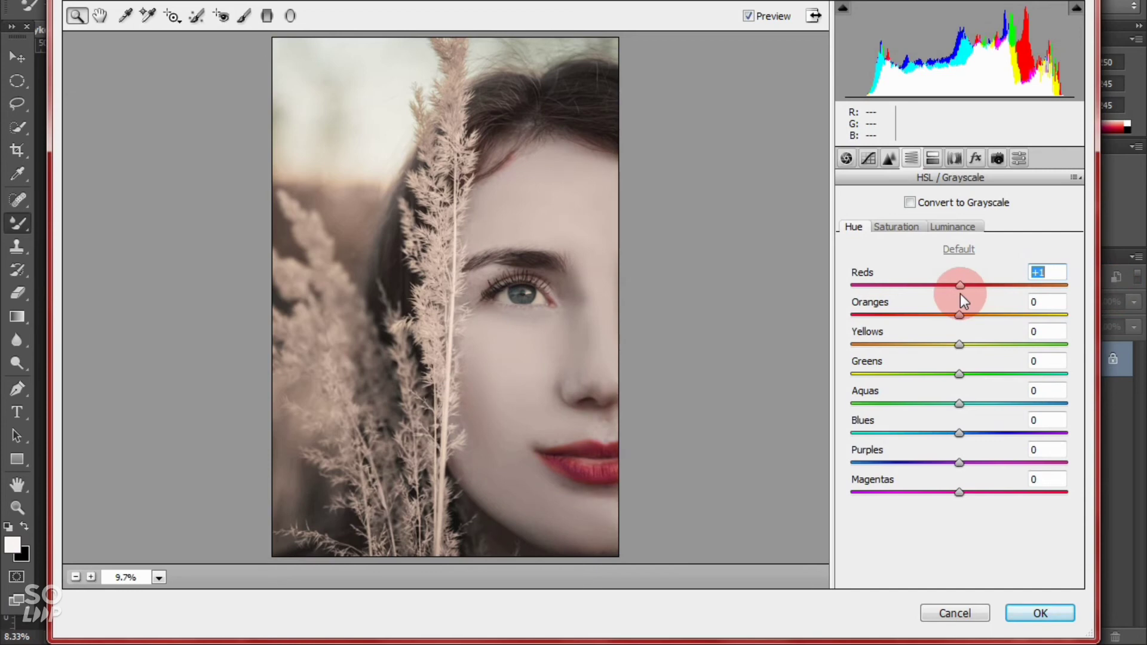
mouse_move(960, 294)
mouse_down()
mouse_move(973, 294)
mouse_move(915, 318)
mouse_move(979, 325)
mouse_move(932, 326)
mouse_move(955, 316)
mouse_up()
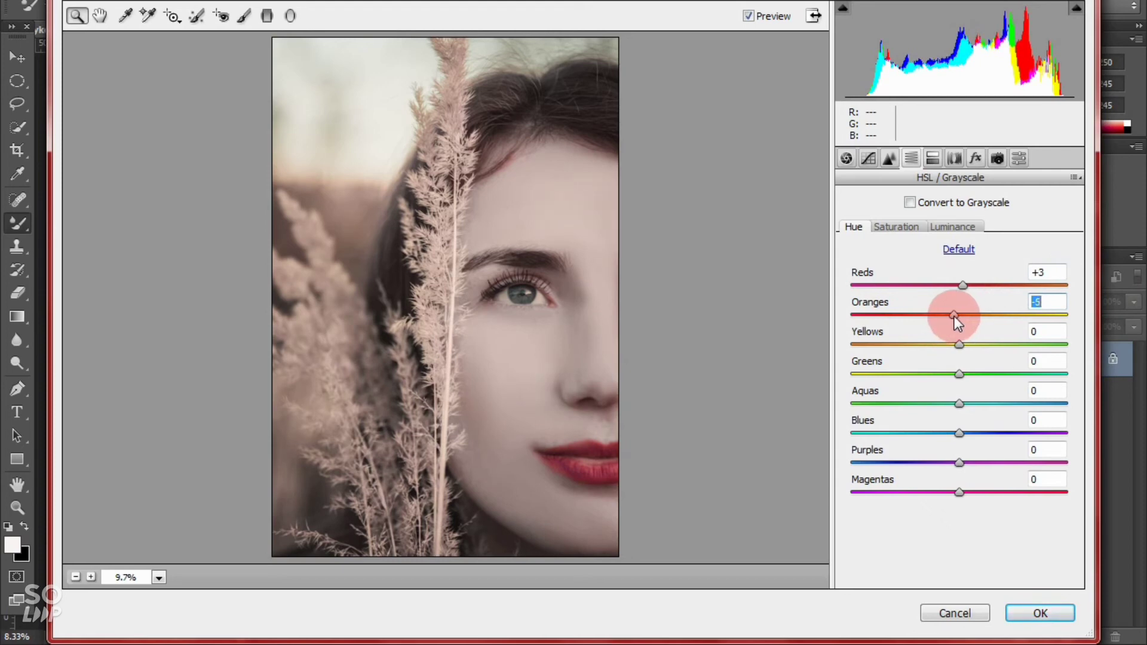
click(1037, 612)
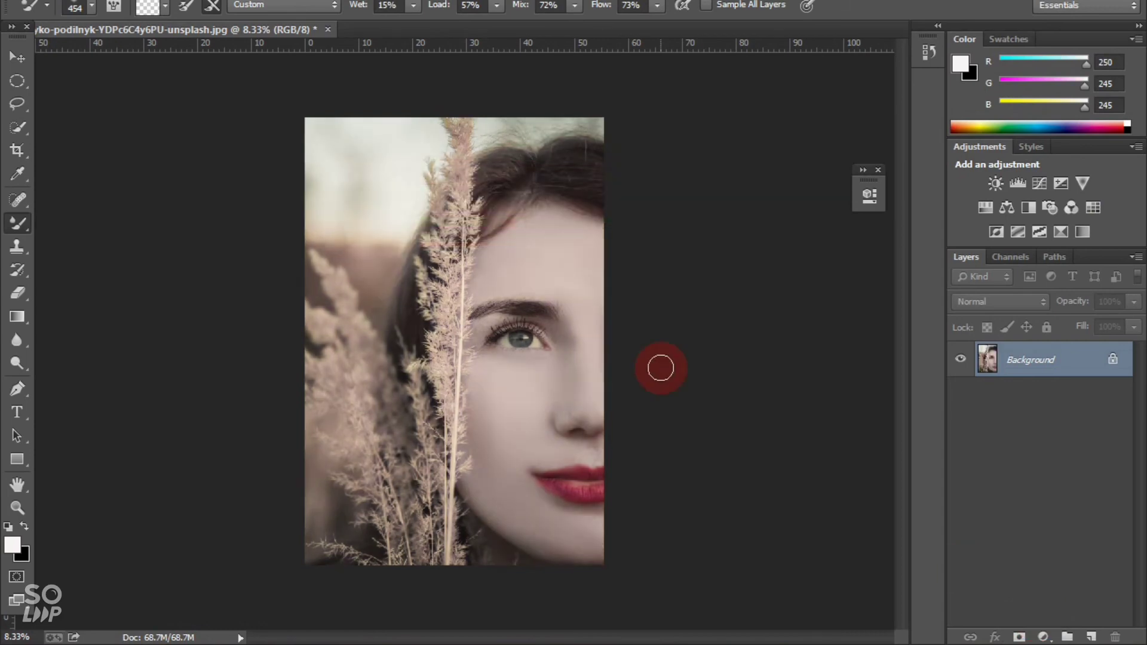
Return the photo to its Open history state to view the unedited original
click(17, 508)
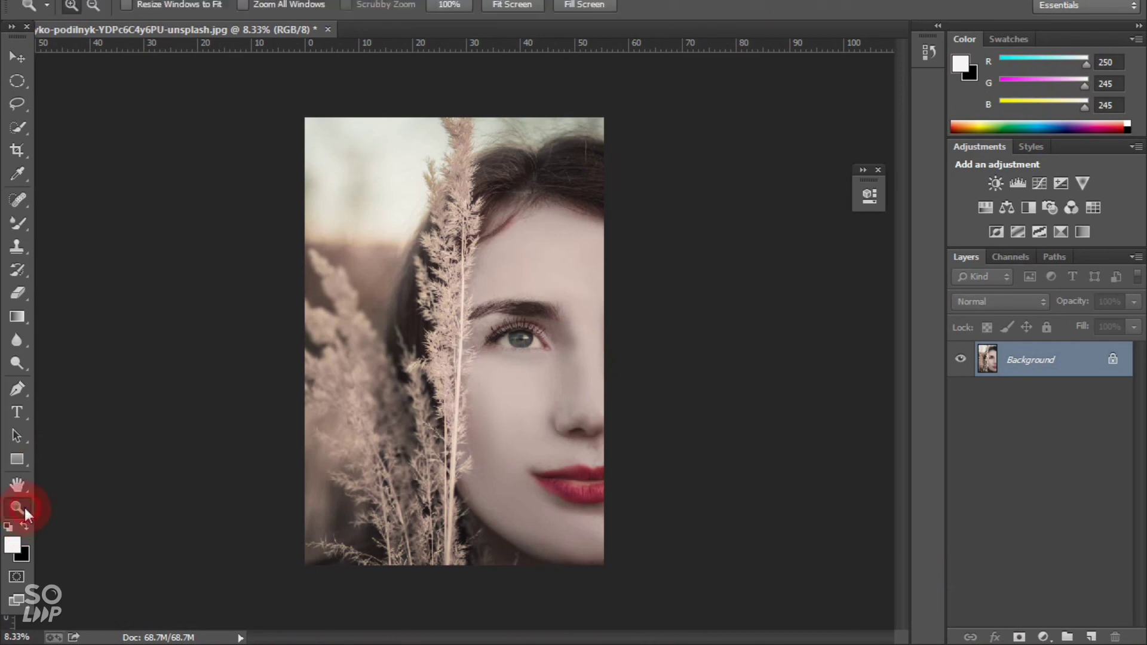
right_click(435, 306)
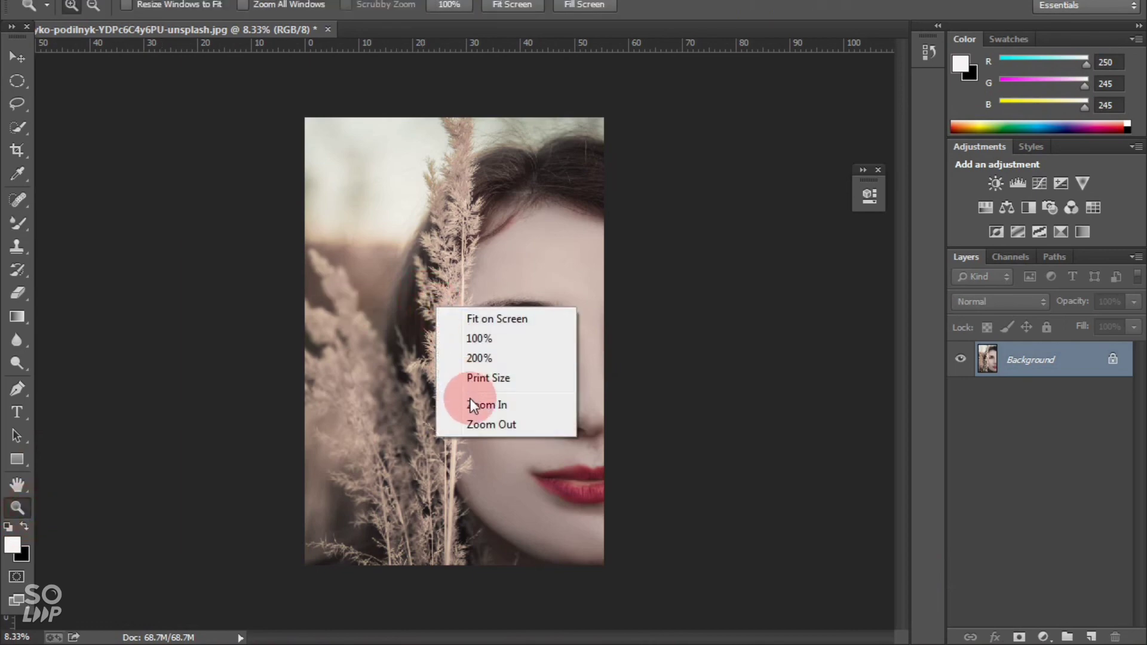
click(471, 425)
right_click(470, 425)
click(513, 545)
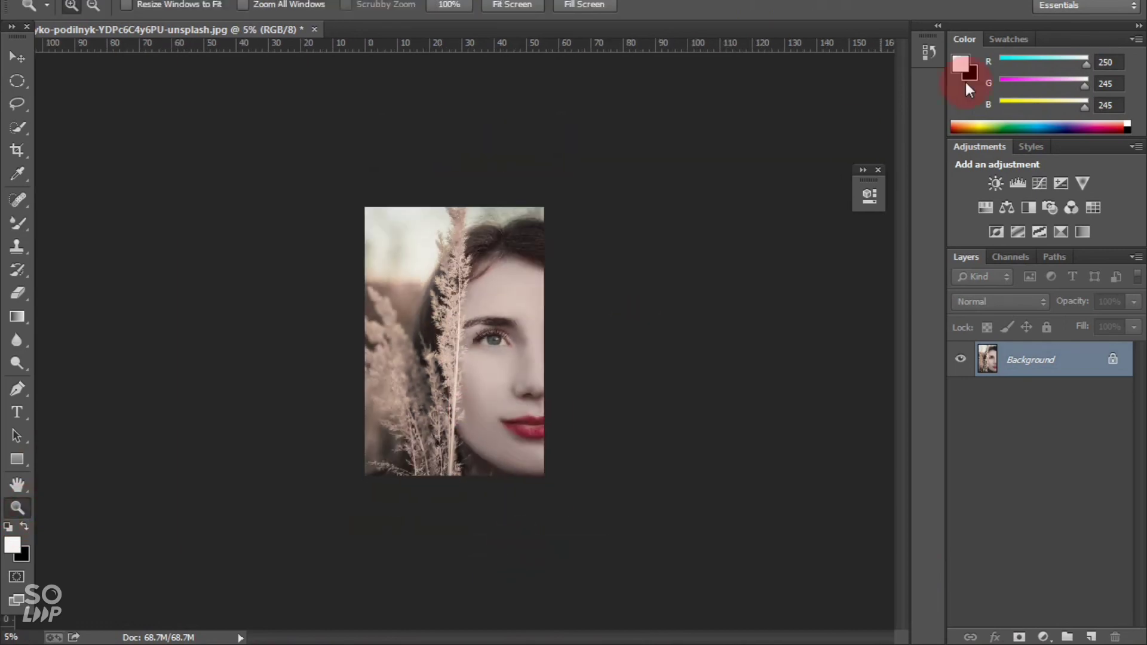
click(926, 52)
drag(897, 99, 894, 73)
click(850, 86)
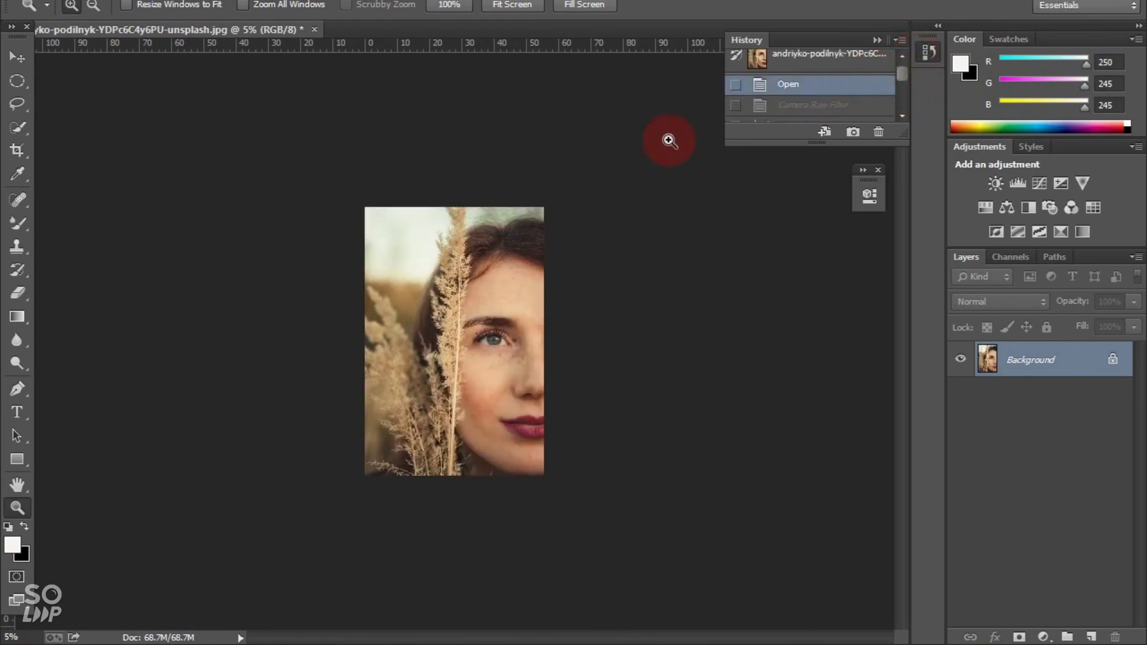
Restore the last Camera Raw Filter history state and compare the retouched portrait with its earlier states
click(503, 356)
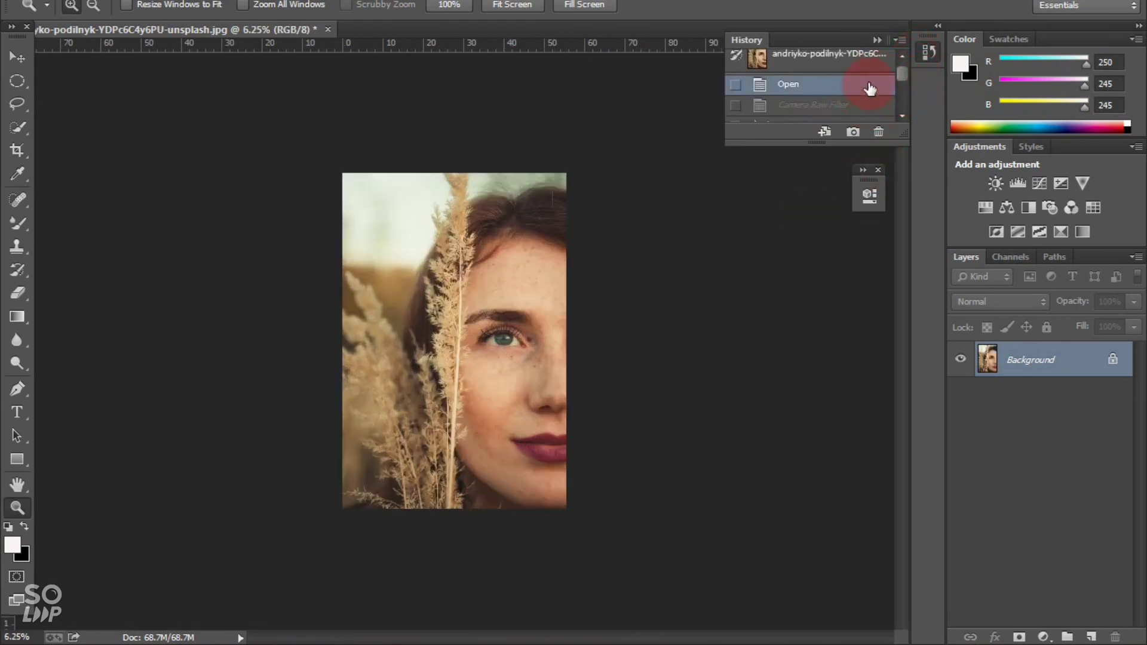
drag(897, 78, 902, 121)
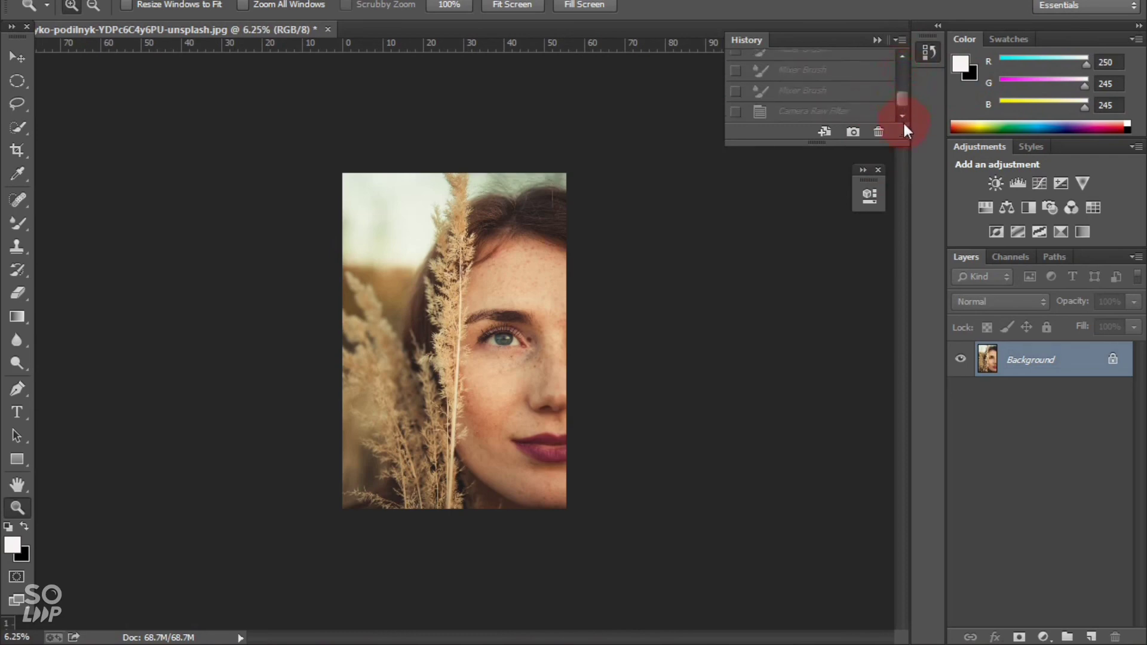
click(848, 111)
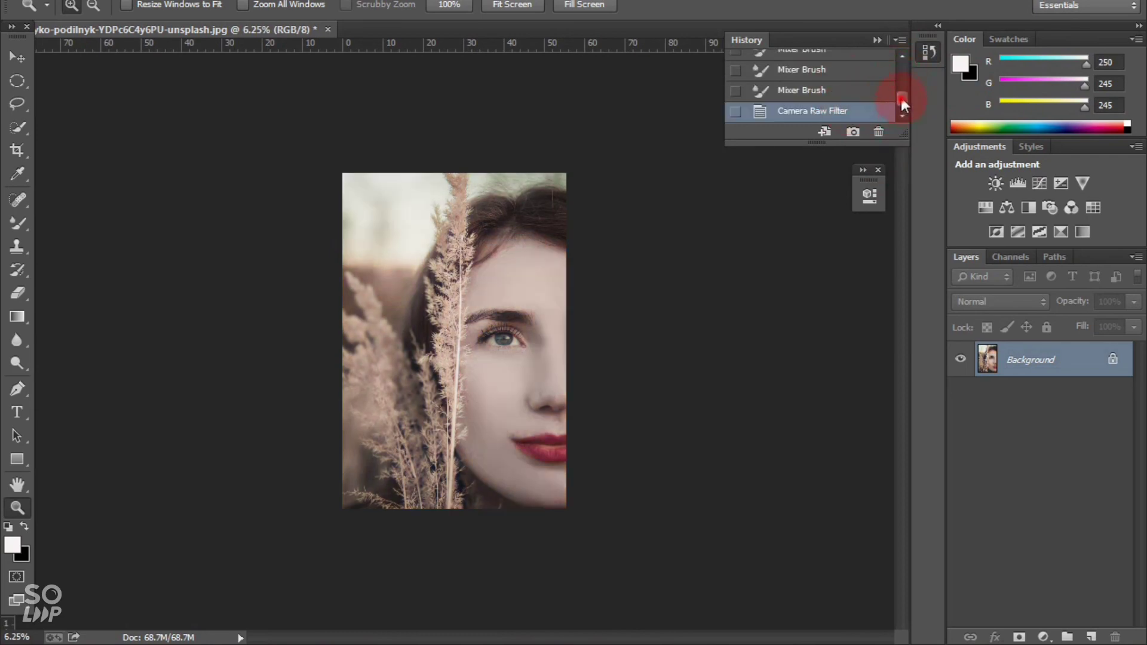
mouse_move(902, 100)
mouse_down()
mouse_move(897, 59)
mouse_move(904, 97)
mouse_up()
click(832, 95)
click(872, 114)
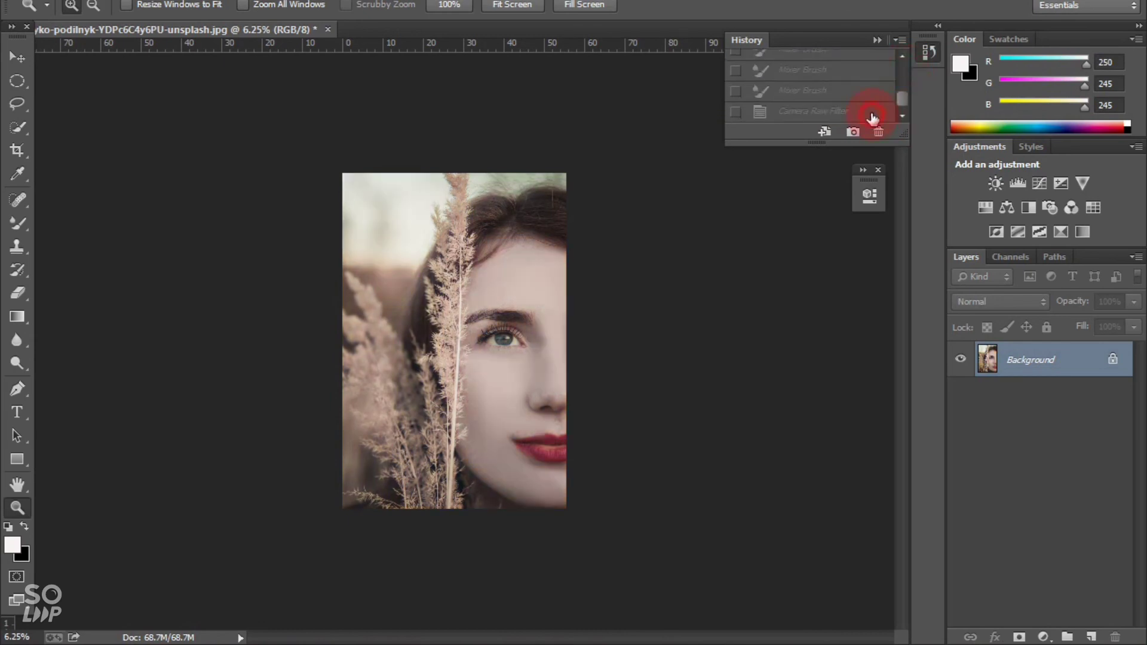